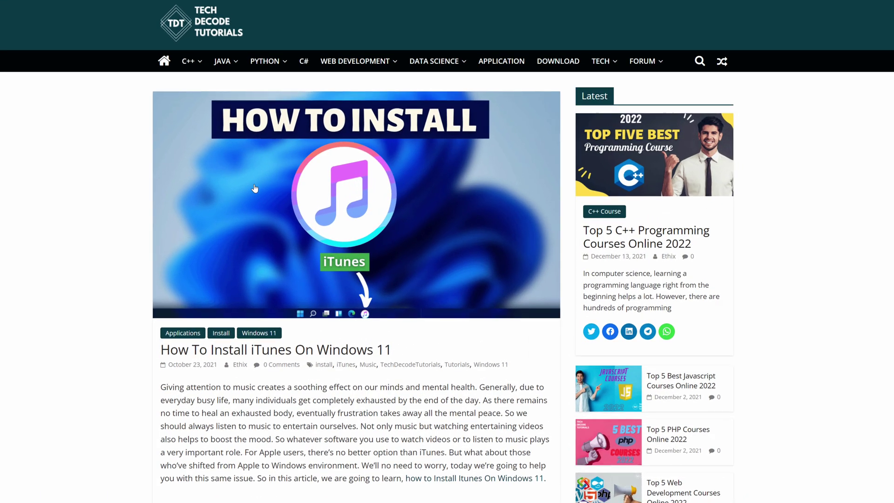
scroll(254, 189, down, 5)
scroll(254, 188, down, 4)
scroll(210, 175, down, 3)
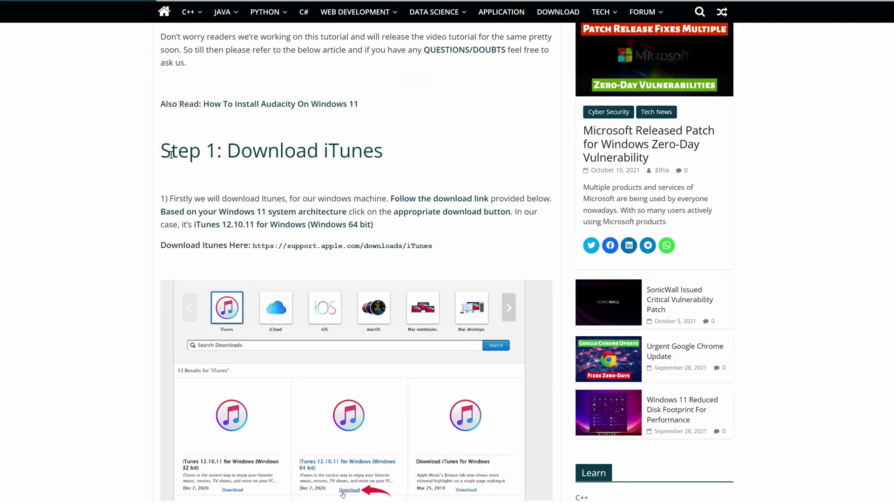
drag(163, 150, 383, 150)
scroll(384, 153, down, 5)
scroll(385, 153, down, 3)
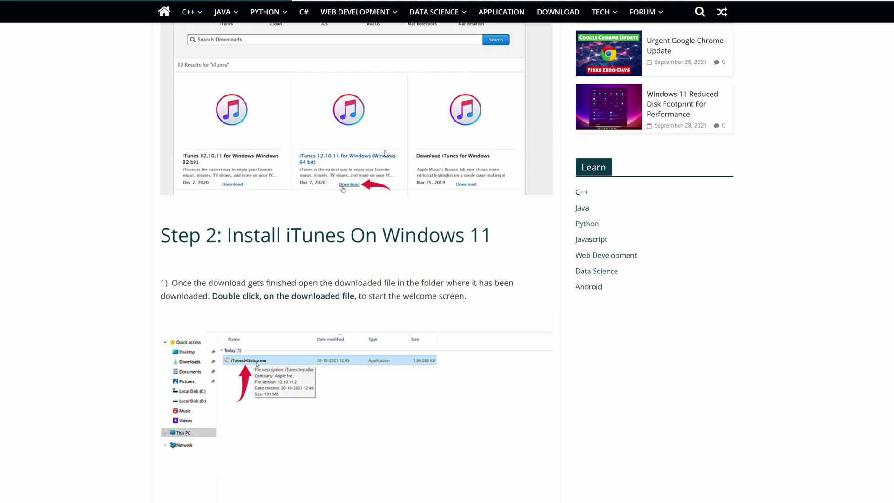
- Copy the short iTunes tutorial link from the Notepad file
drag(162, 235, 492, 236)
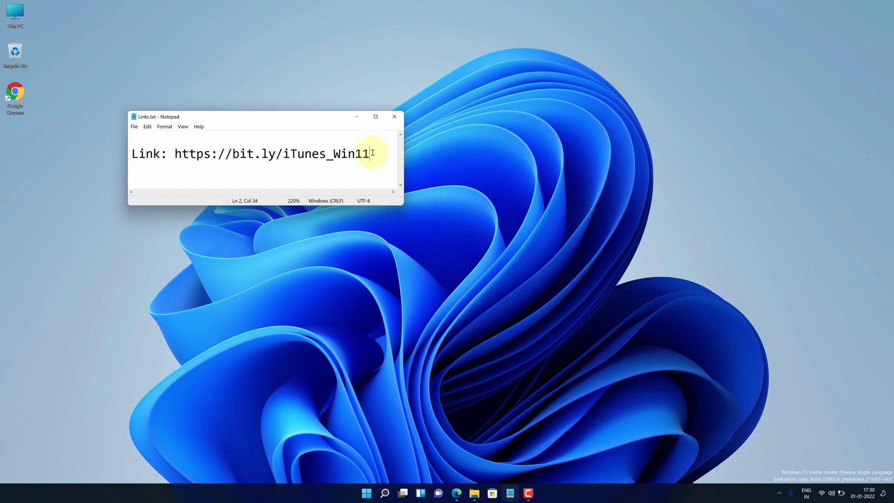
drag(372, 153, 174, 154)
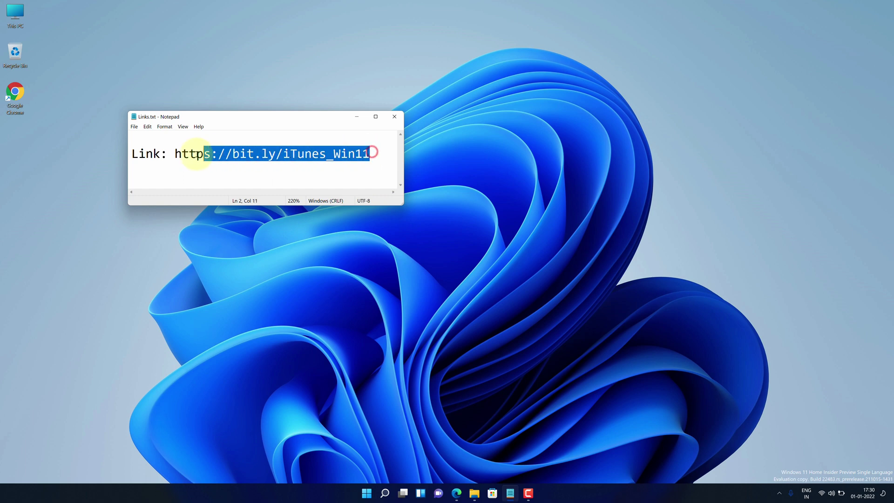
right_click(177, 156)
click(196, 182)
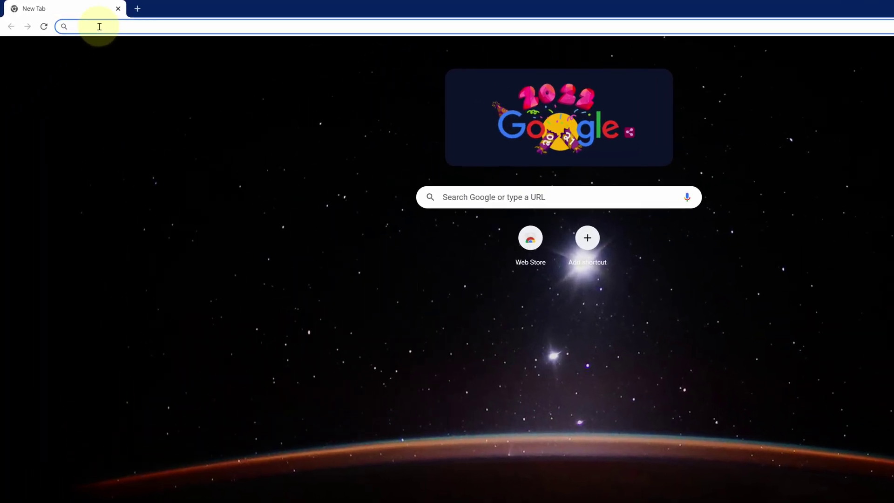
- Paste the link into Chrome to load the How To Install iTunes On Windows 11 article
right_click(100, 27)
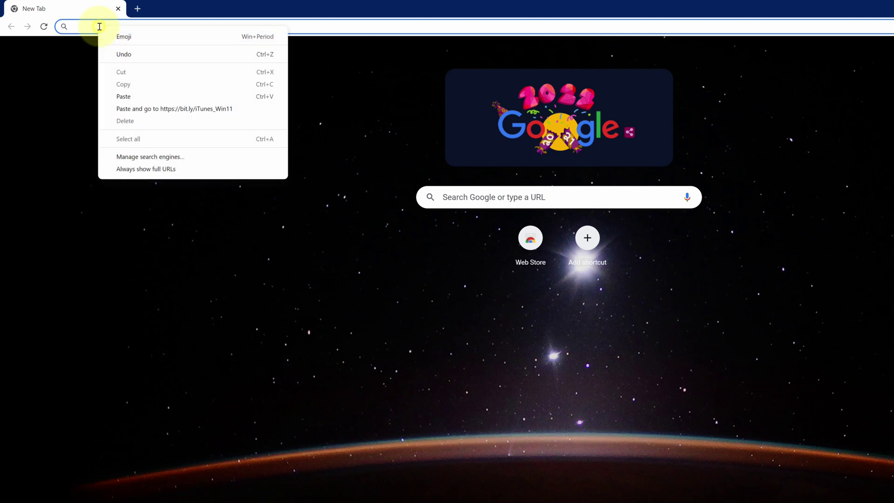
click(125, 97)
key(Return)
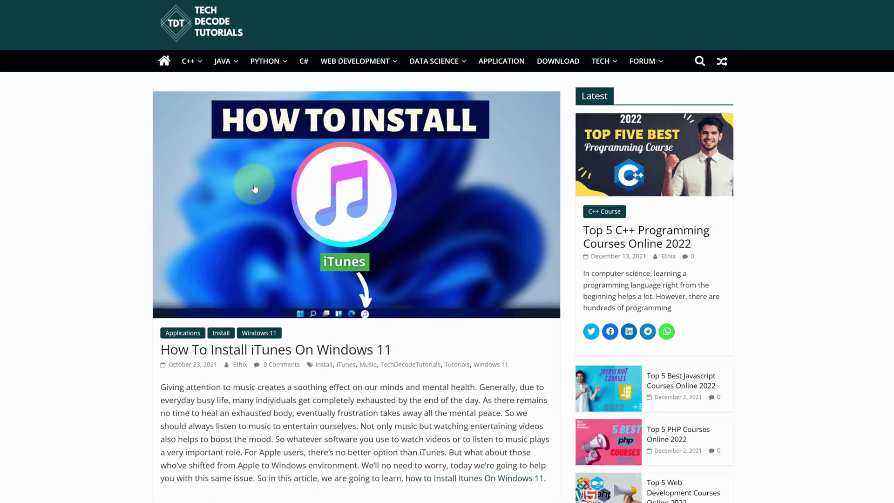
scroll(255, 189, down, 5)
scroll(209, 181, down, 5)
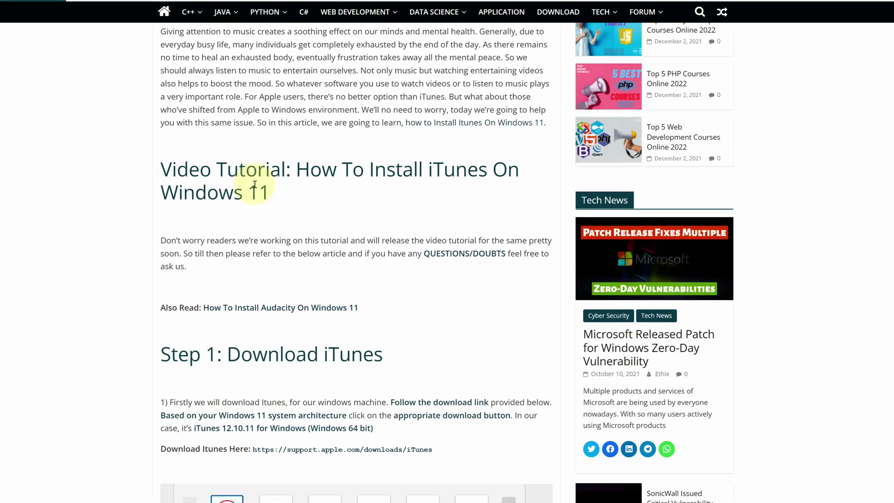
scroll(196, 168, down, 5)
drag(163, 152, 387, 150)
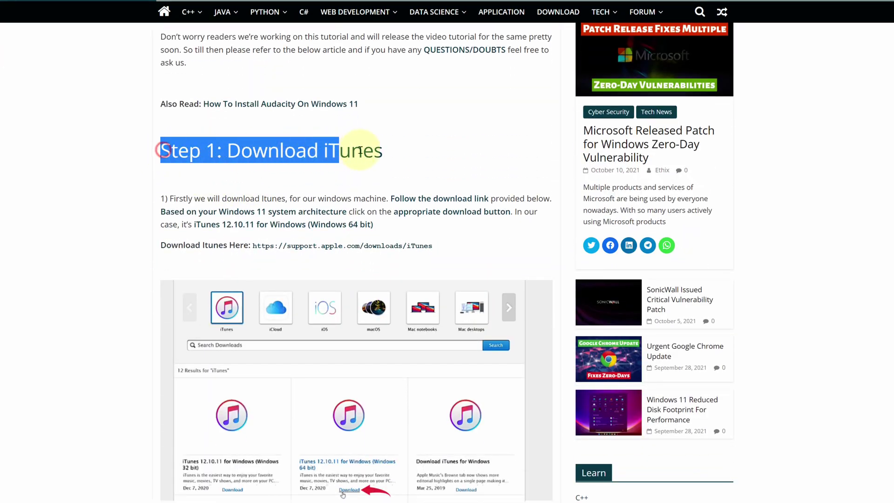
scroll(388, 153, down, 1)
scroll(387, 151, down, 5)
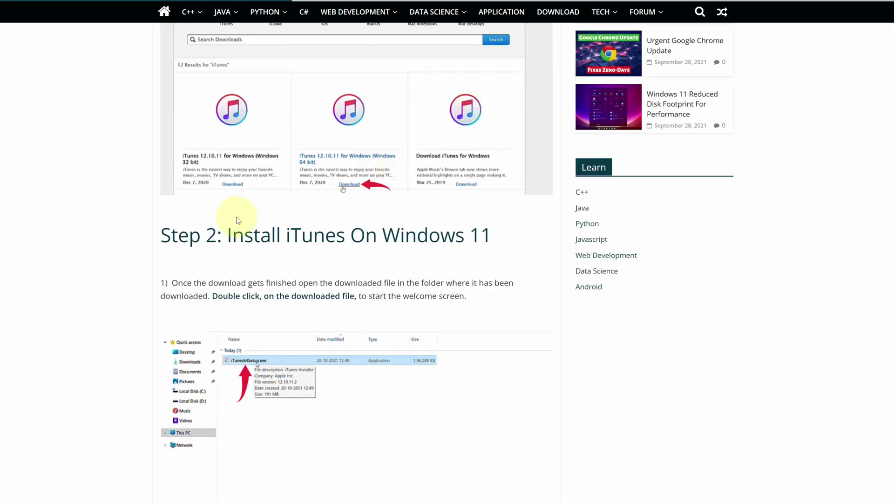
drag(163, 235, 511, 235)
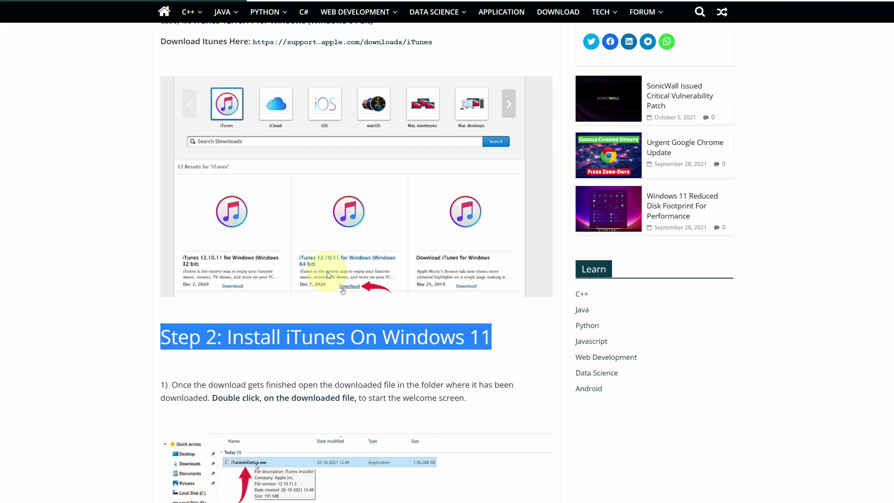
scroll(489, 237, up, 5)
scroll(314, 258, up, 5)
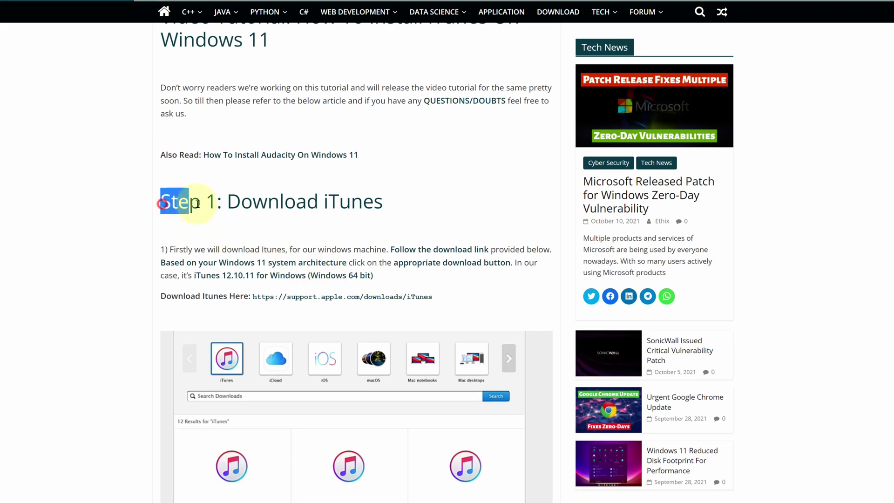
drag(162, 201, 217, 201)
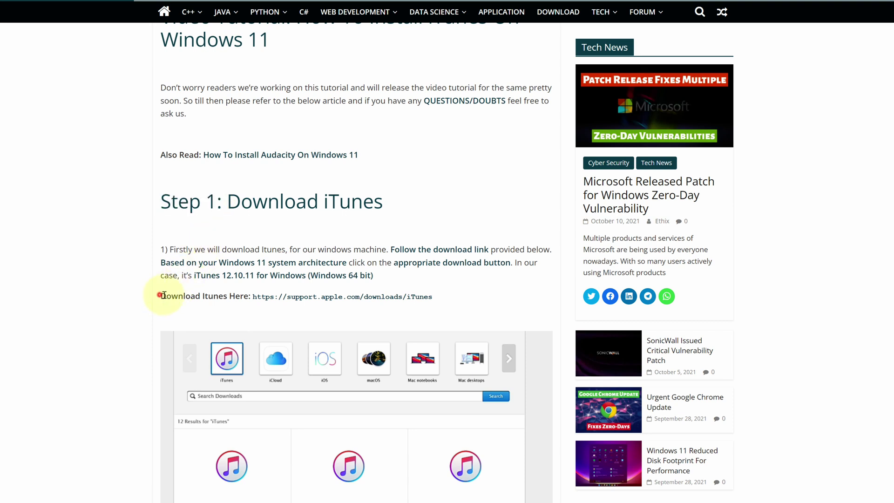
drag(161, 296, 228, 296)
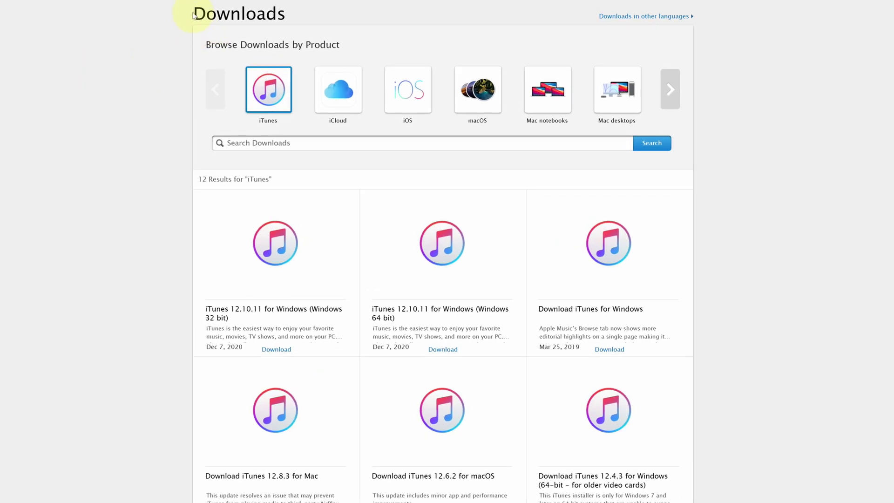
- Download iTunes 12.10.11 for Windows (64 bit) as iTunes64Setup.exe from Apple's Downloads page
drag(193, 13, 285, 13)
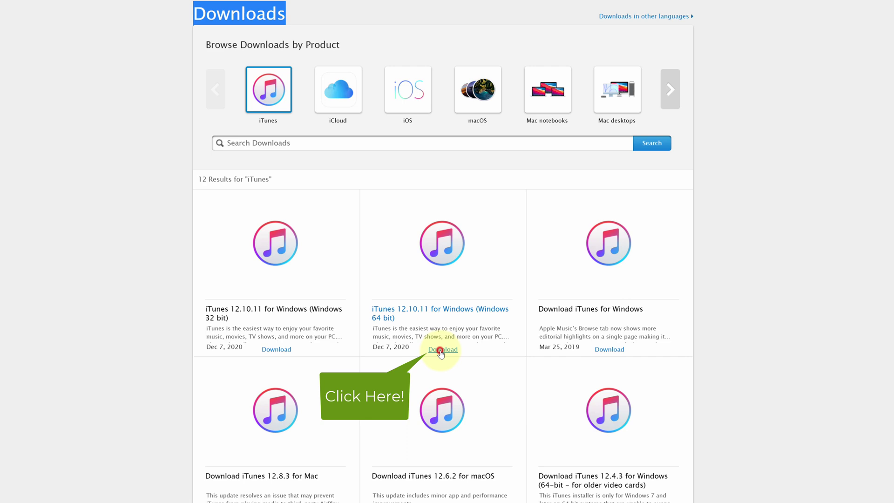
click(440, 350)
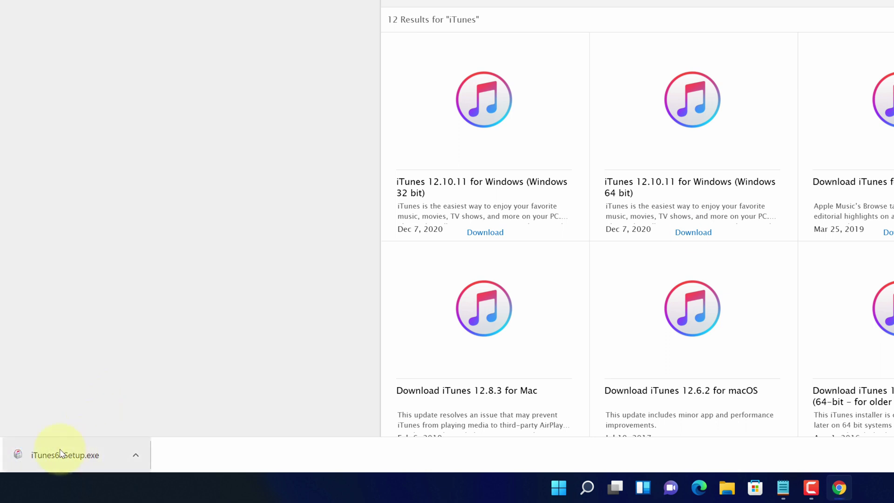
- Show iTunes64Setup.exe in the Downloads folder using Chrome's download bar item
click(136, 455)
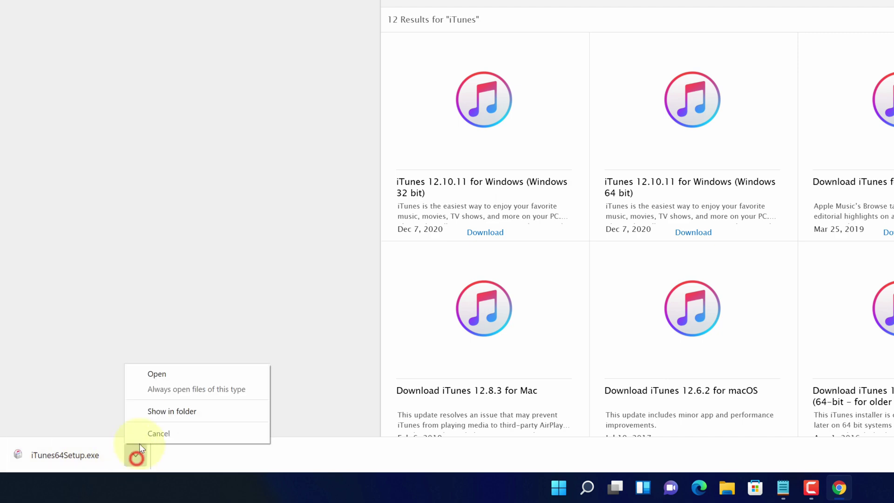
click(173, 411)
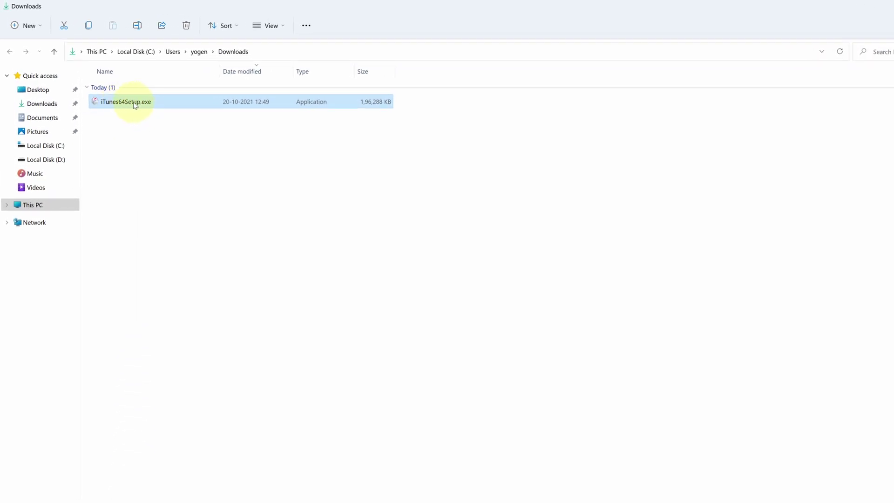
- Launch iTunes64Setup.exe, then close File Explorer and Chrome and minimize Notepad
double_click(137, 105)
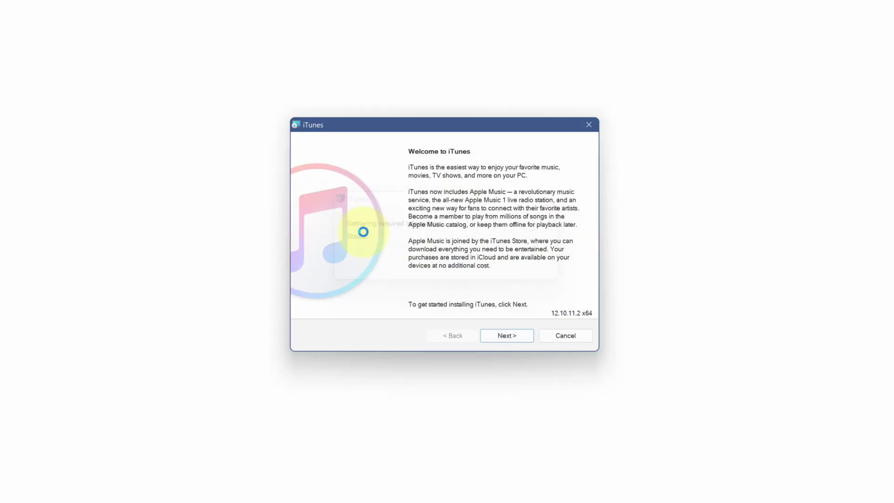
drag(374, 125, 371, 122)
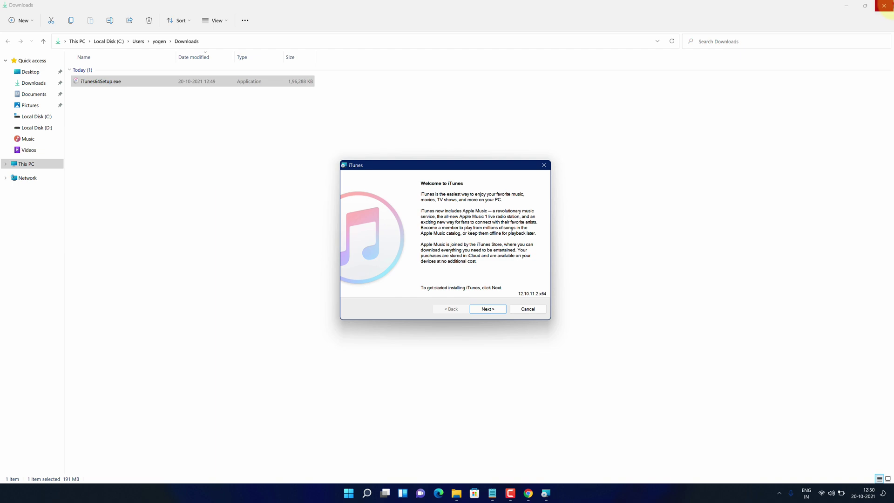
click(884, 6)
click(884, 6)
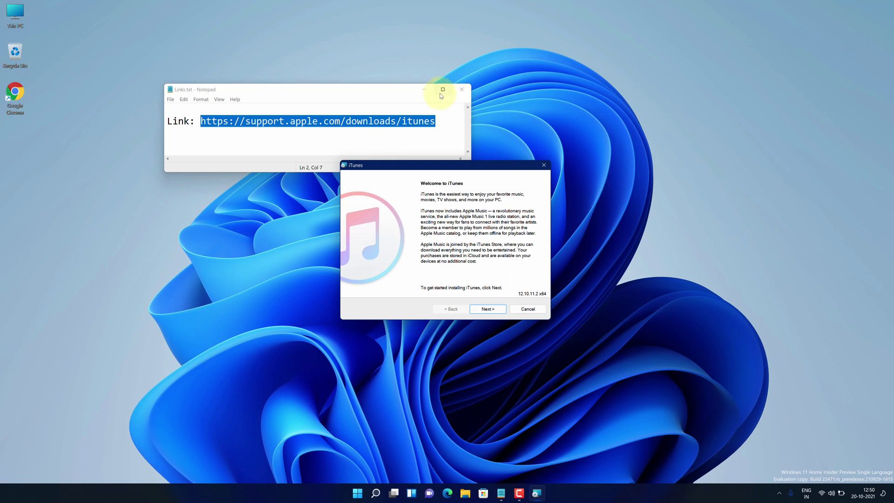
click(425, 90)
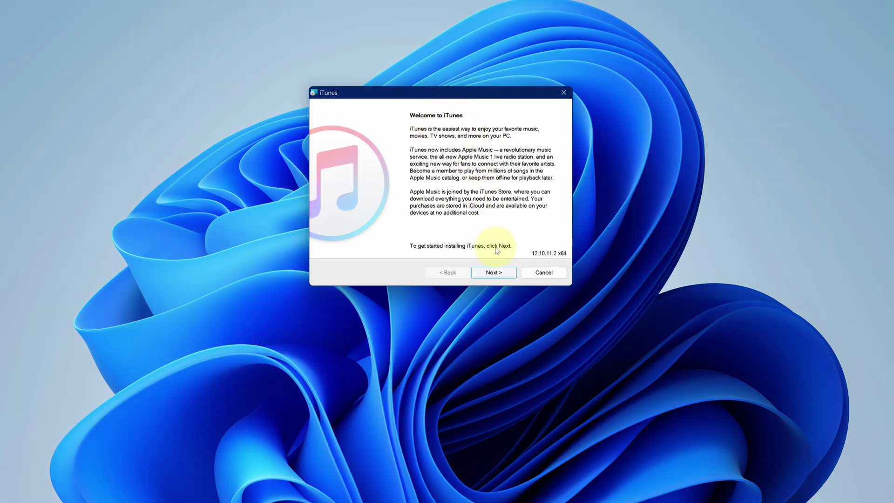
- Install iTunes with desktop shortcut, default audio player and automatic update options left ticked
click(496, 273)
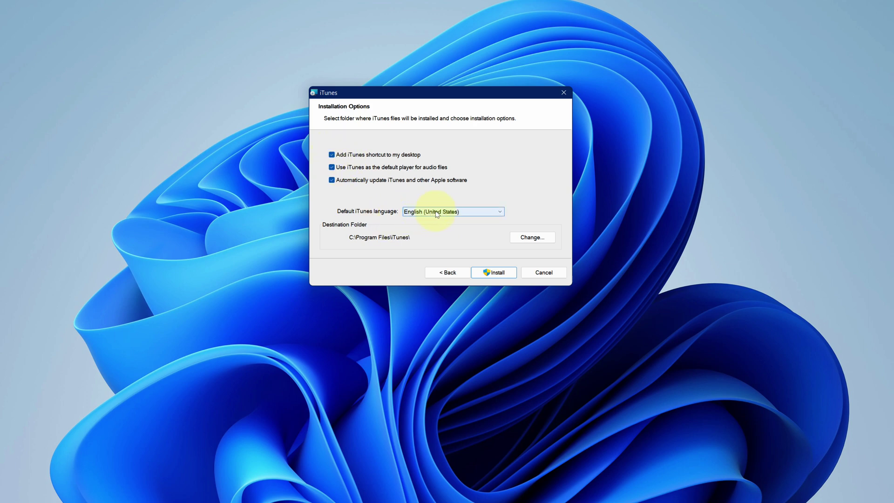
click(493, 273)
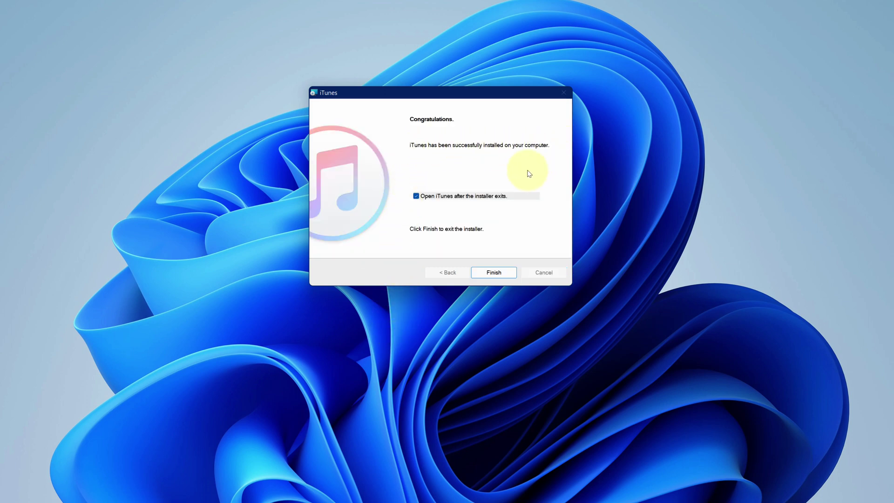
- Finish the installer with 'Open iTunes after the installer exits' ticked
click(494, 272)
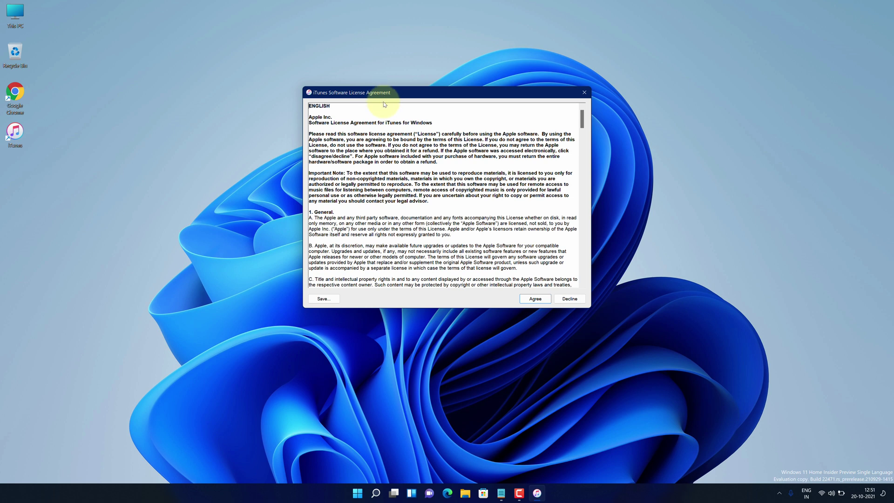
- Agree to the iTunes software license agreement
click(534, 299)
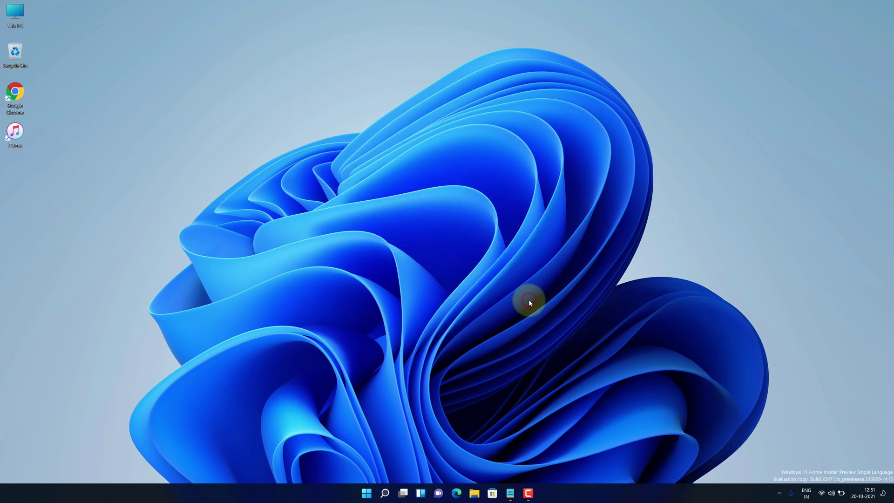